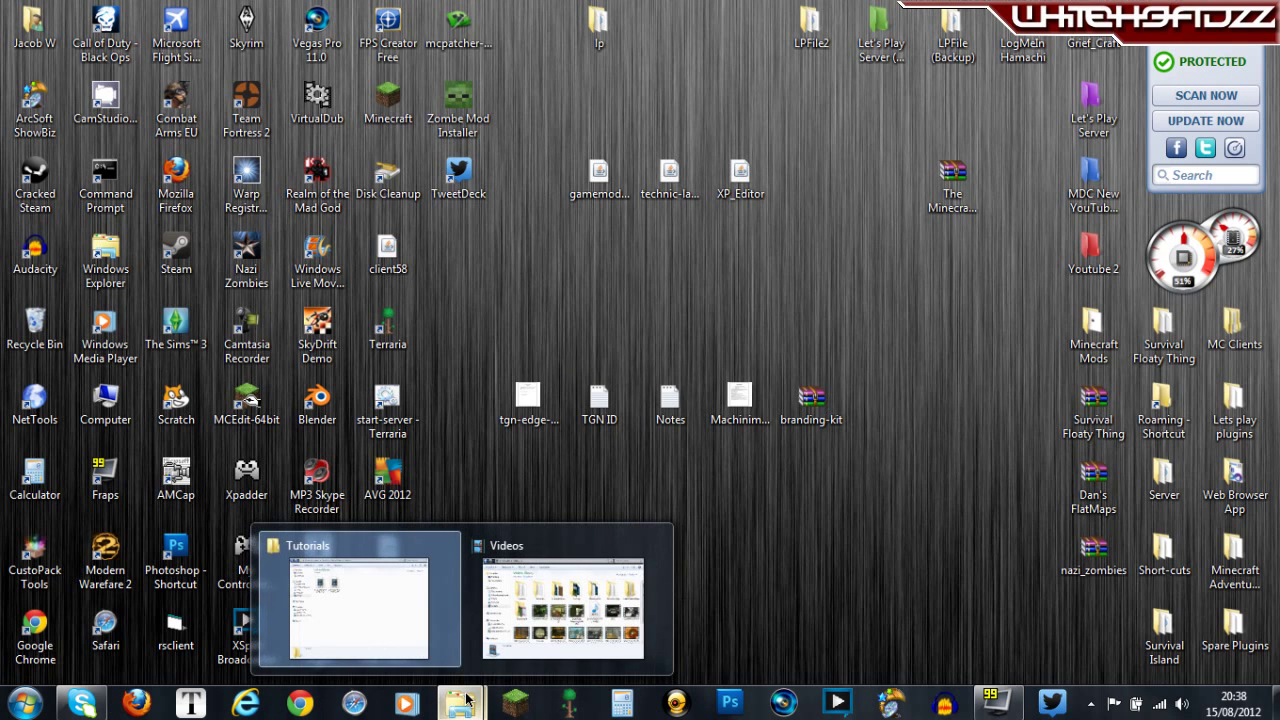
Select the Tutorial clip in the Videos library to show its 720×480, 8-second details.
click(557, 610)
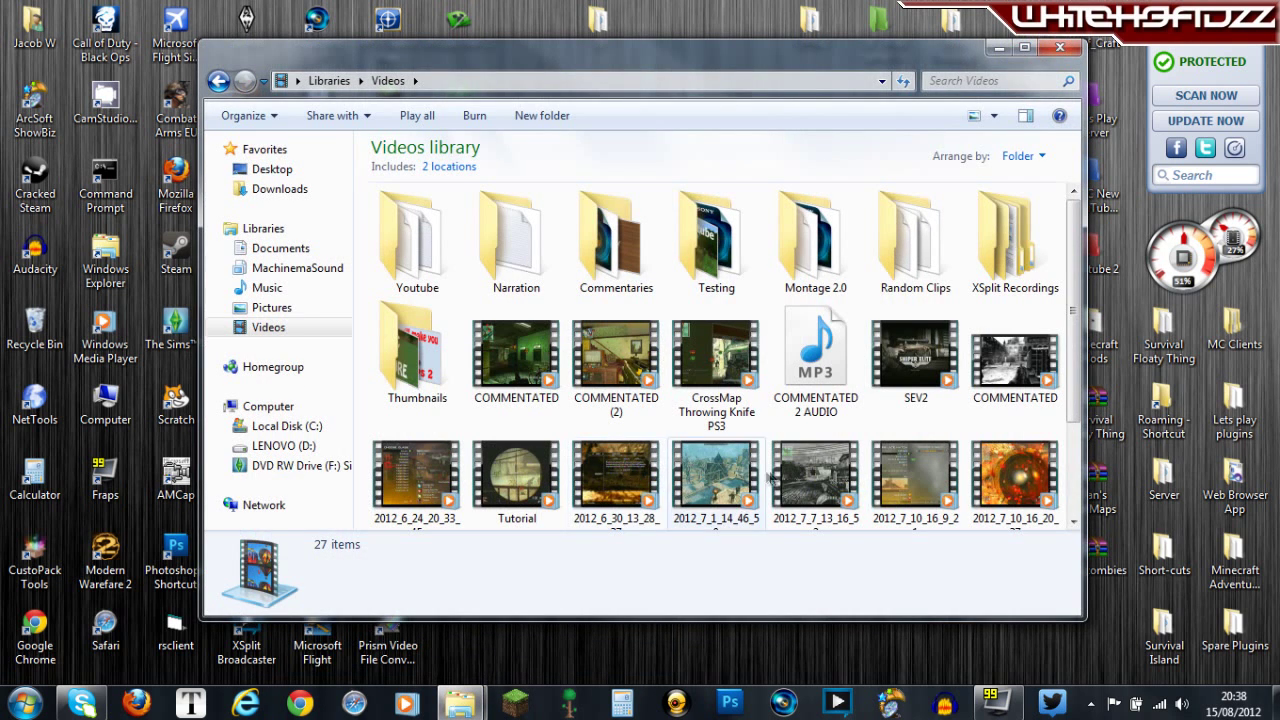
scroll(620, 520, down, 2)
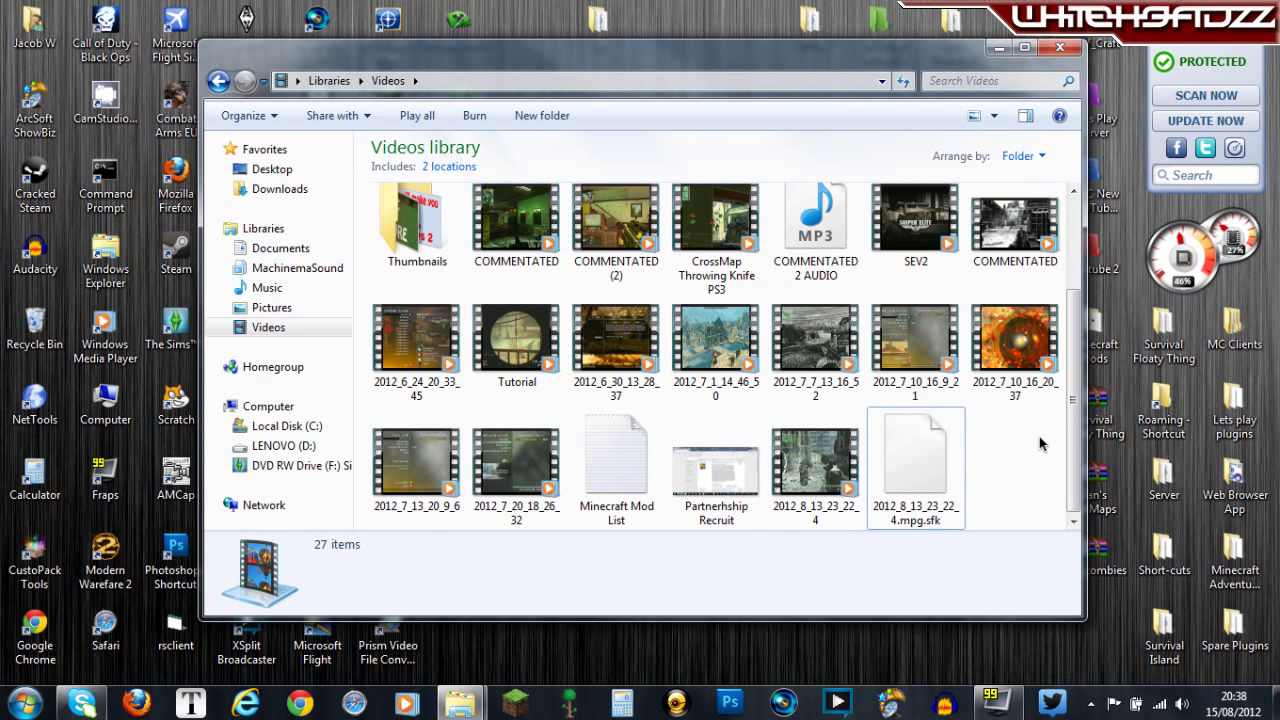
click(510, 362)
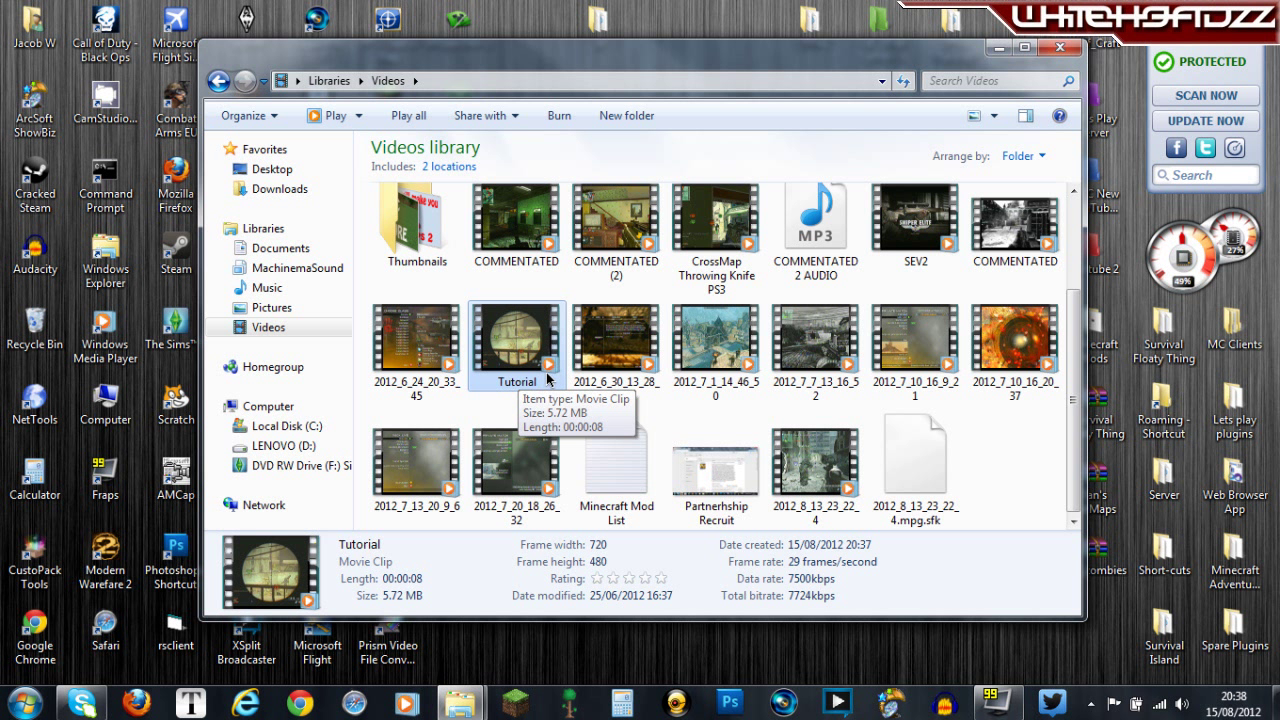
Search the Start menu for 'windows live' and launch Windows Live Movie Maker.
click(5, 710)
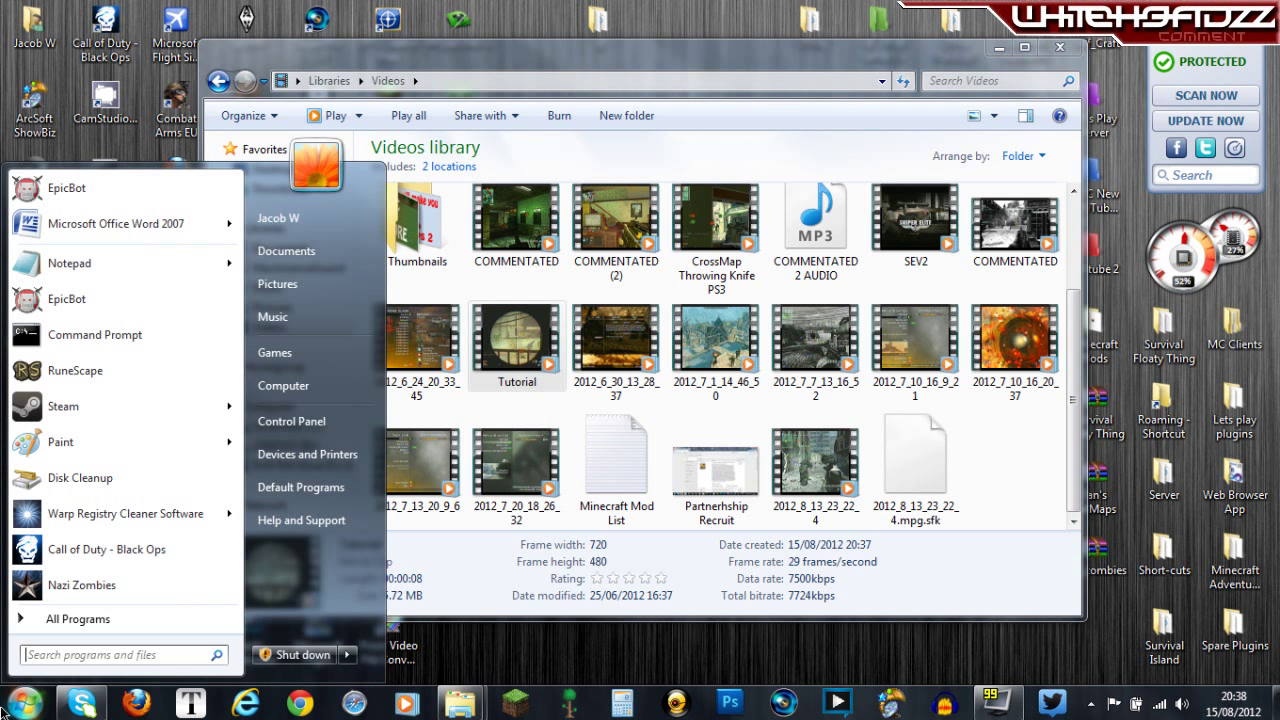
text(windows live)
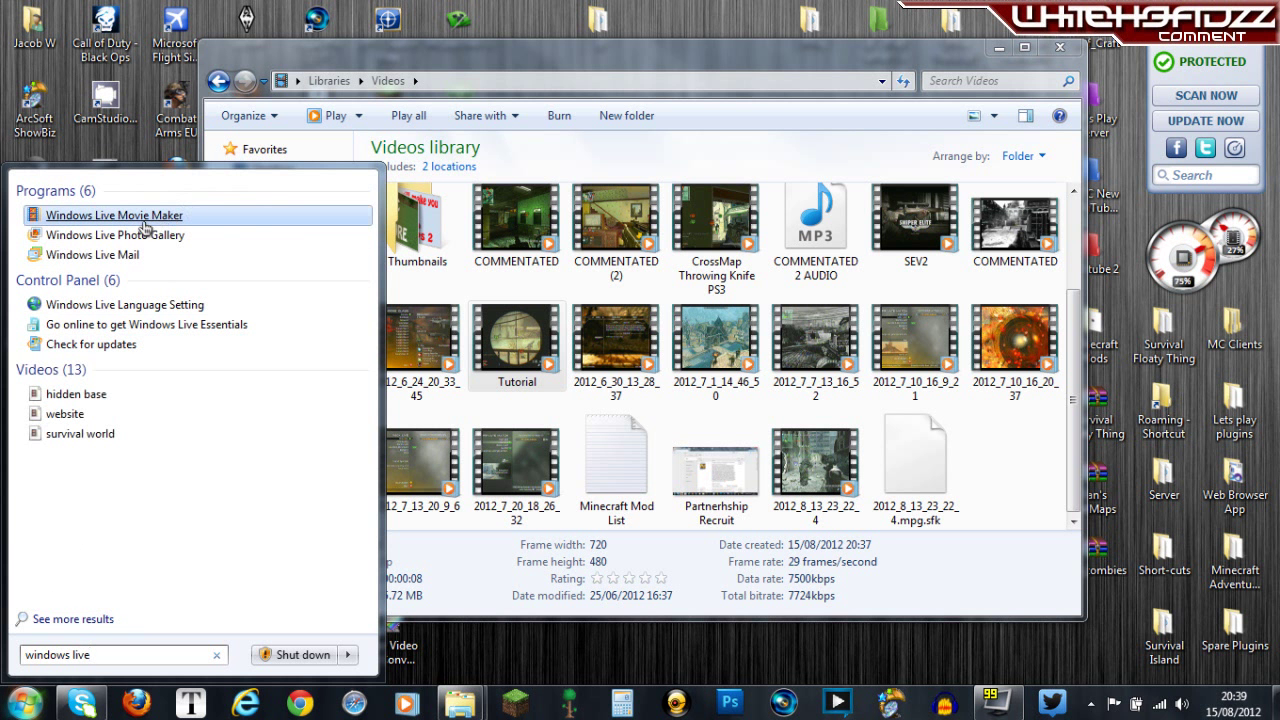
click(142, 220)
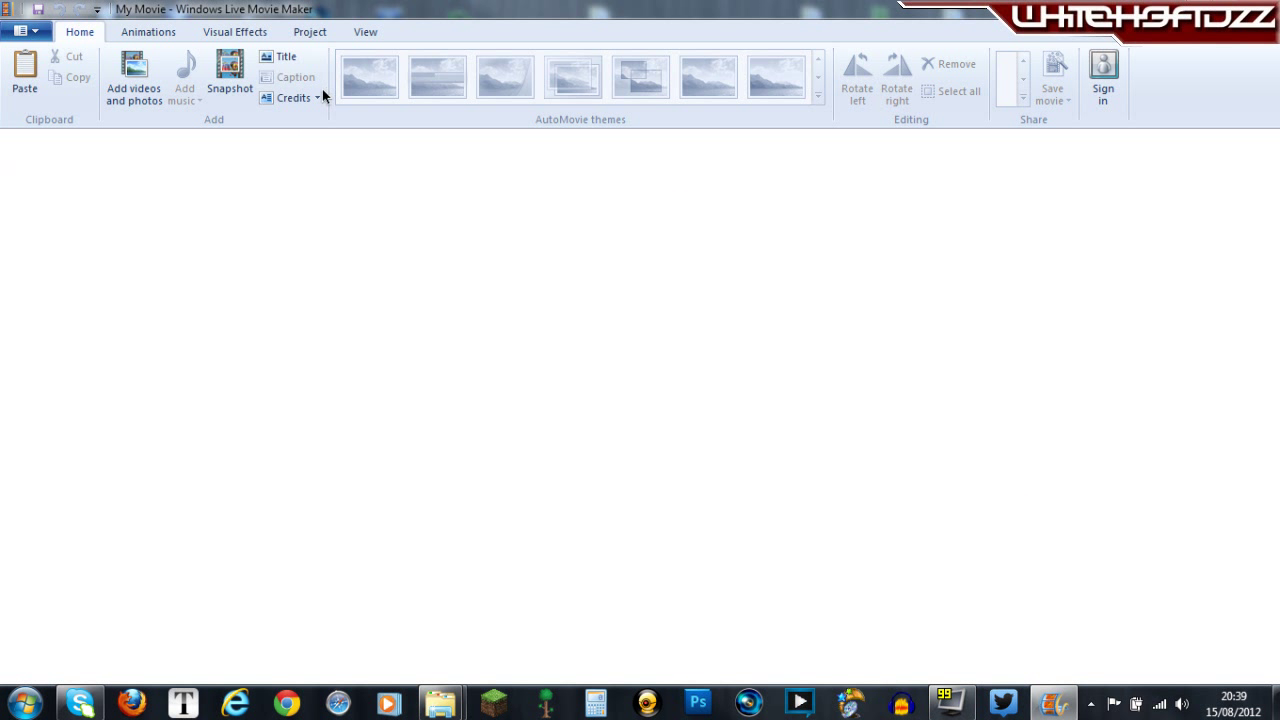
mouse_move(440, 703)
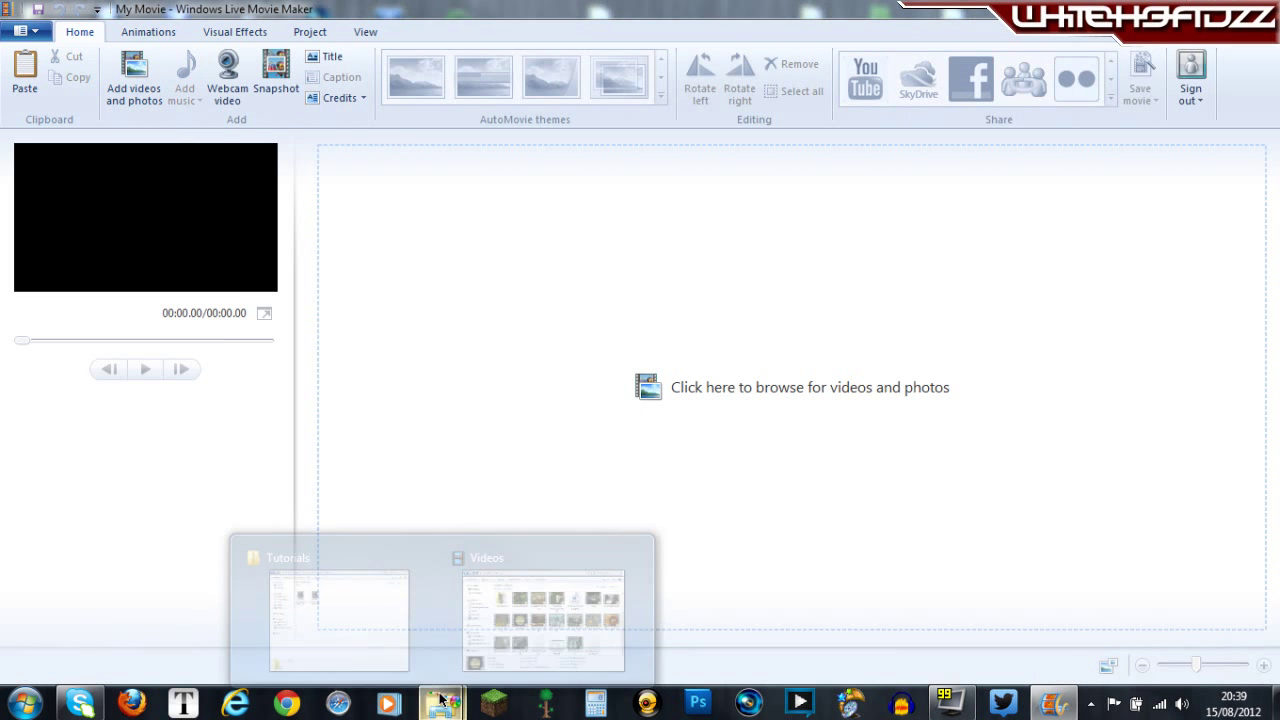
Drag the Tutorial clip into My Movie, preview it, and rewind to the start.
click(548, 590)
drag(515, 345, 1168, 388)
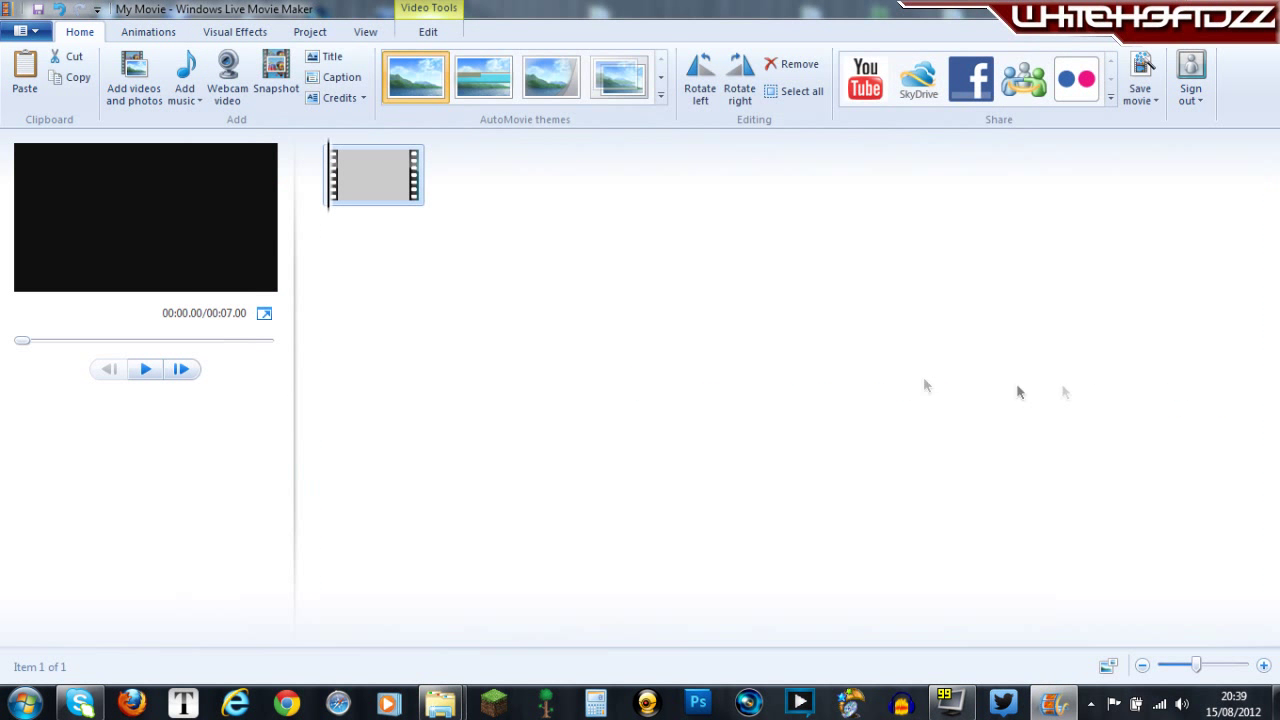
click(146, 369)
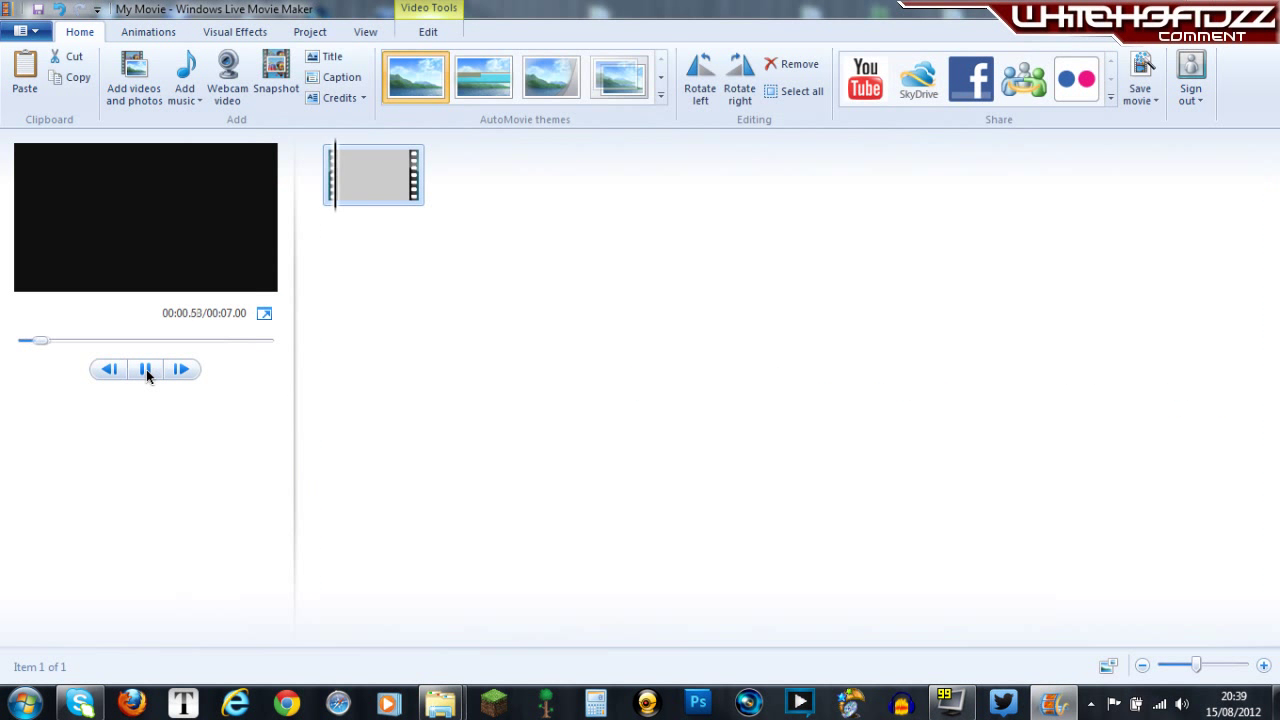
drag(114, 340, 6, 366)
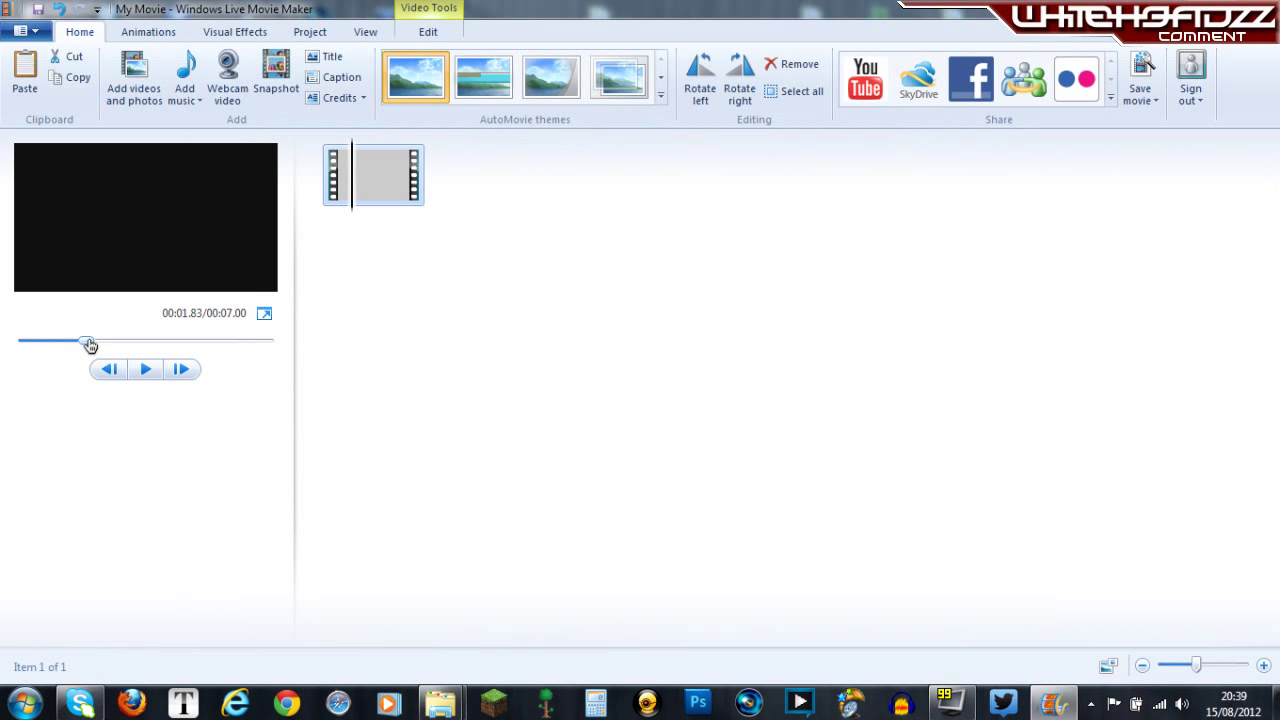
click(140, 370)
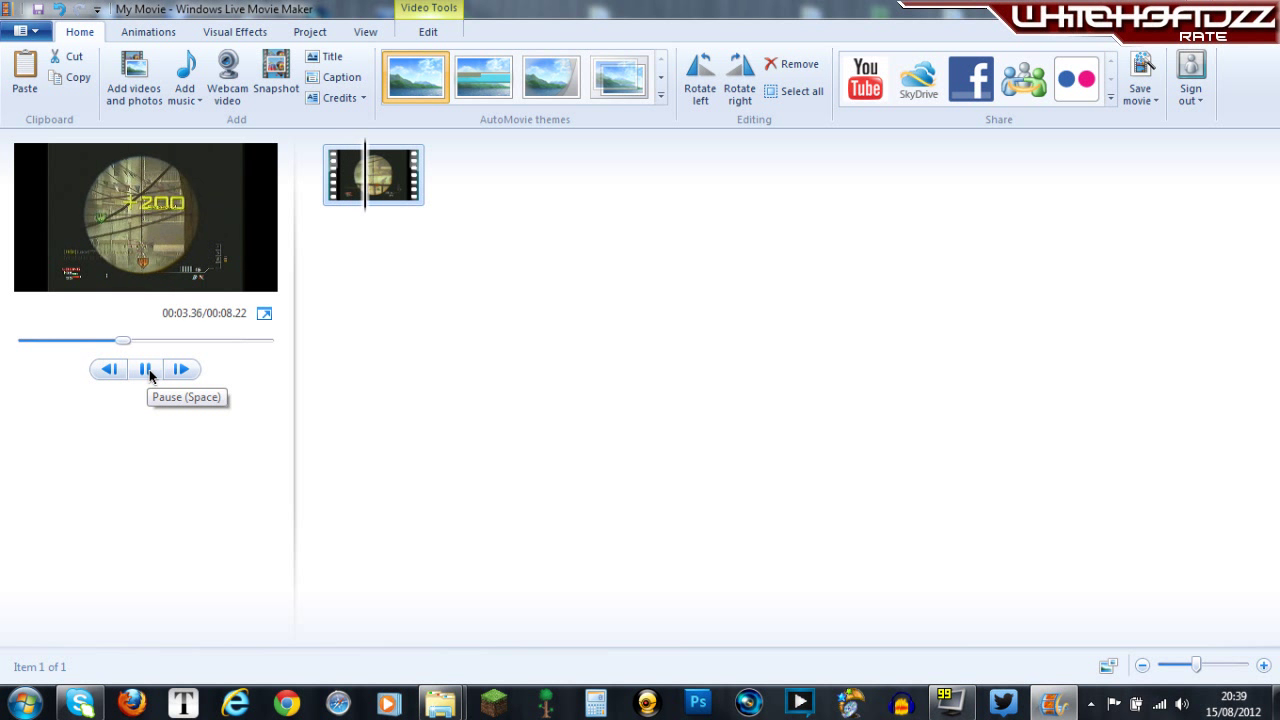
click(148, 370)
drag(147, 344, 5, 341)
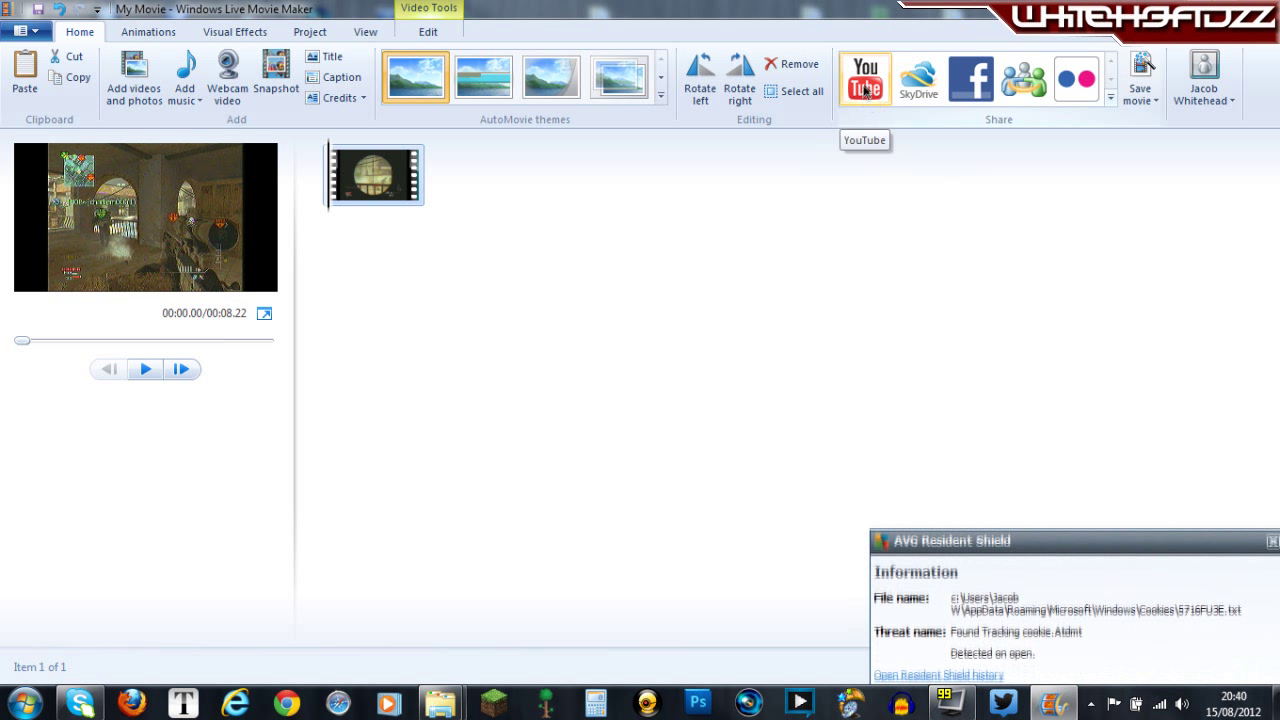
click(1272, 532)
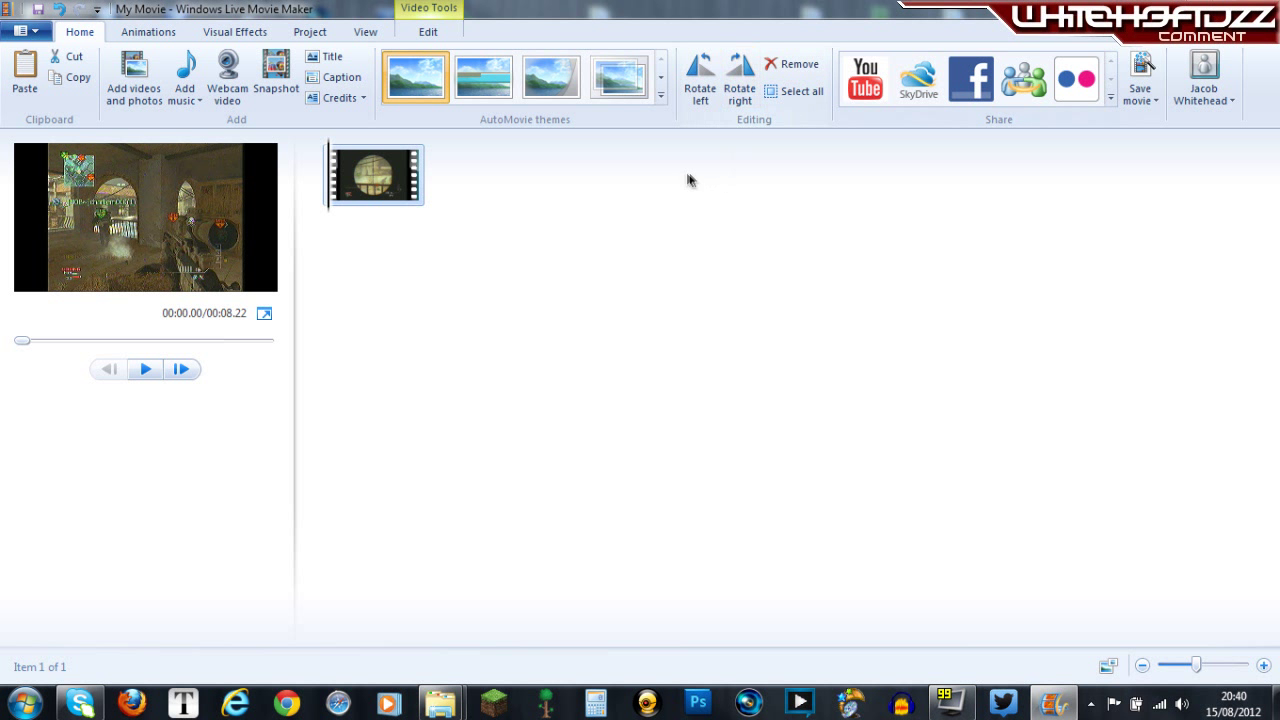
click(147, 32)
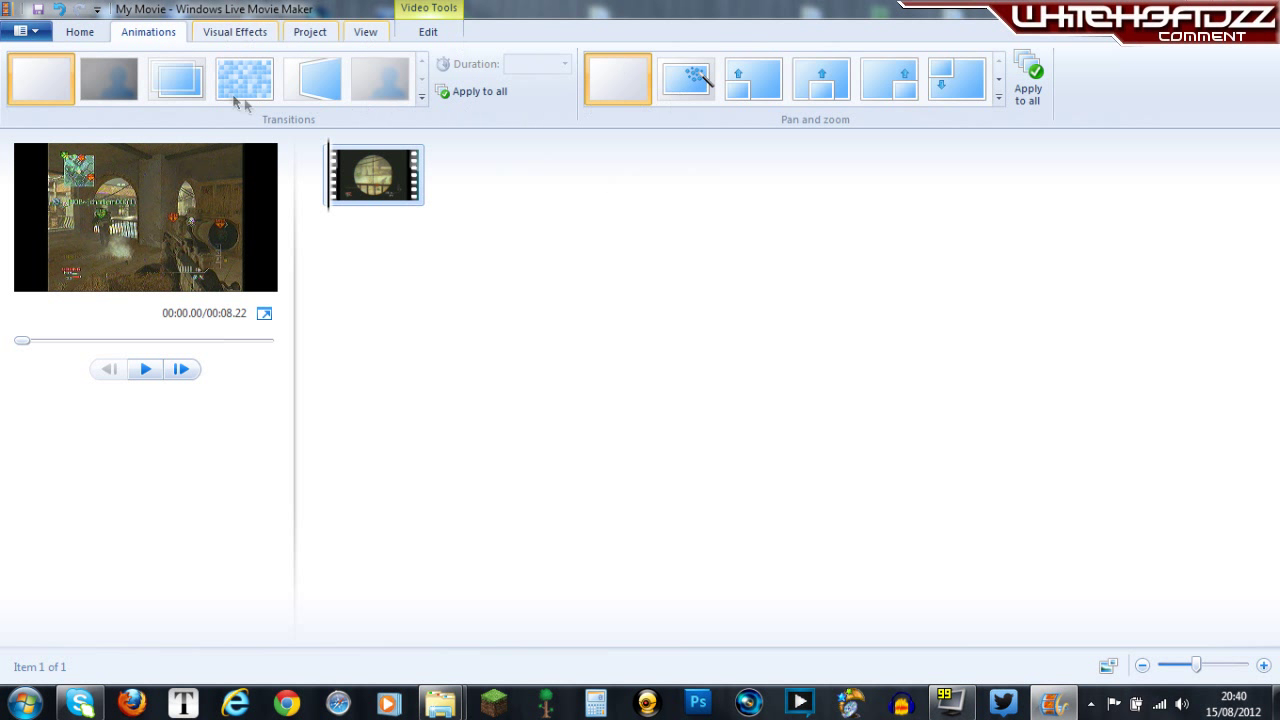
click(98, 36)
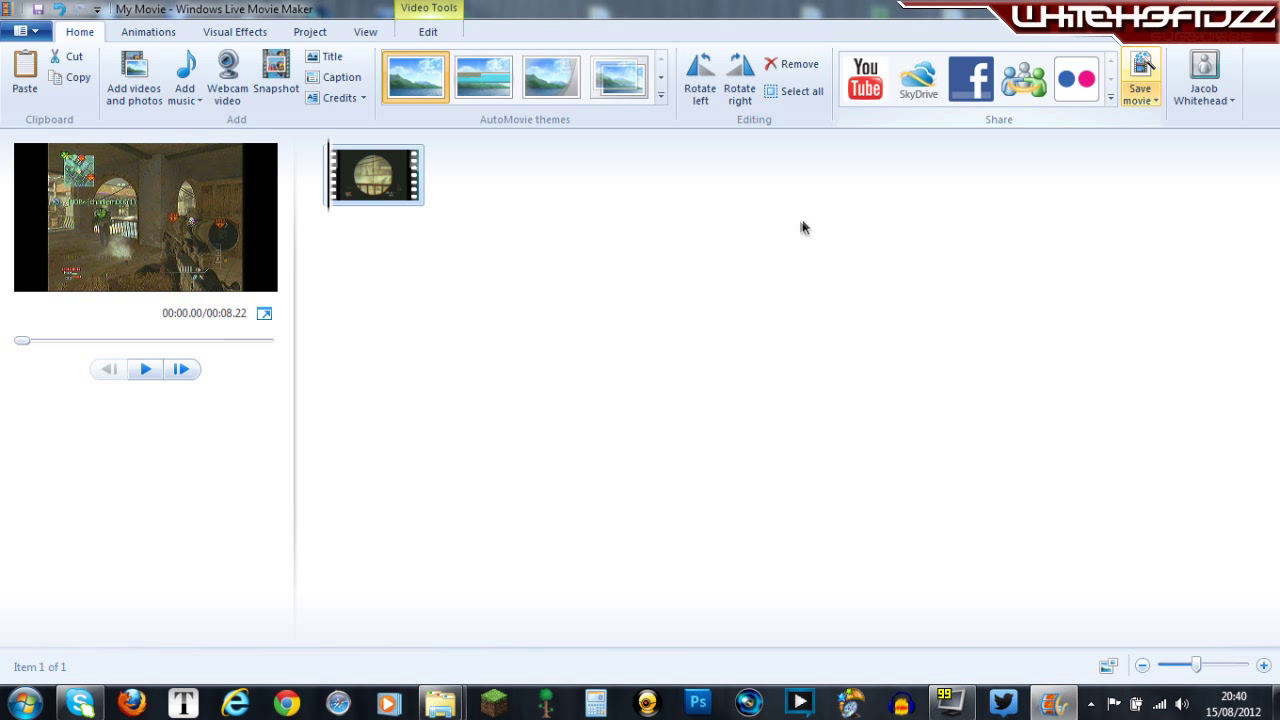
click(1156, 101)
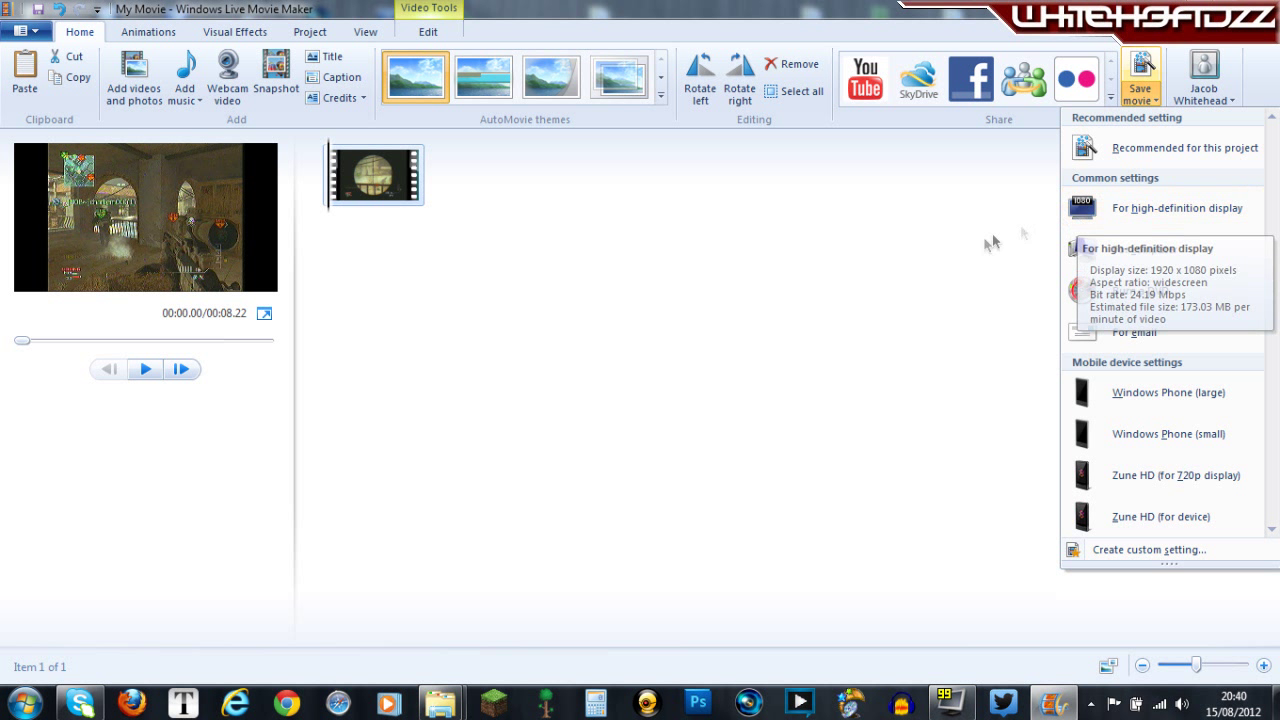
click(770, 295)
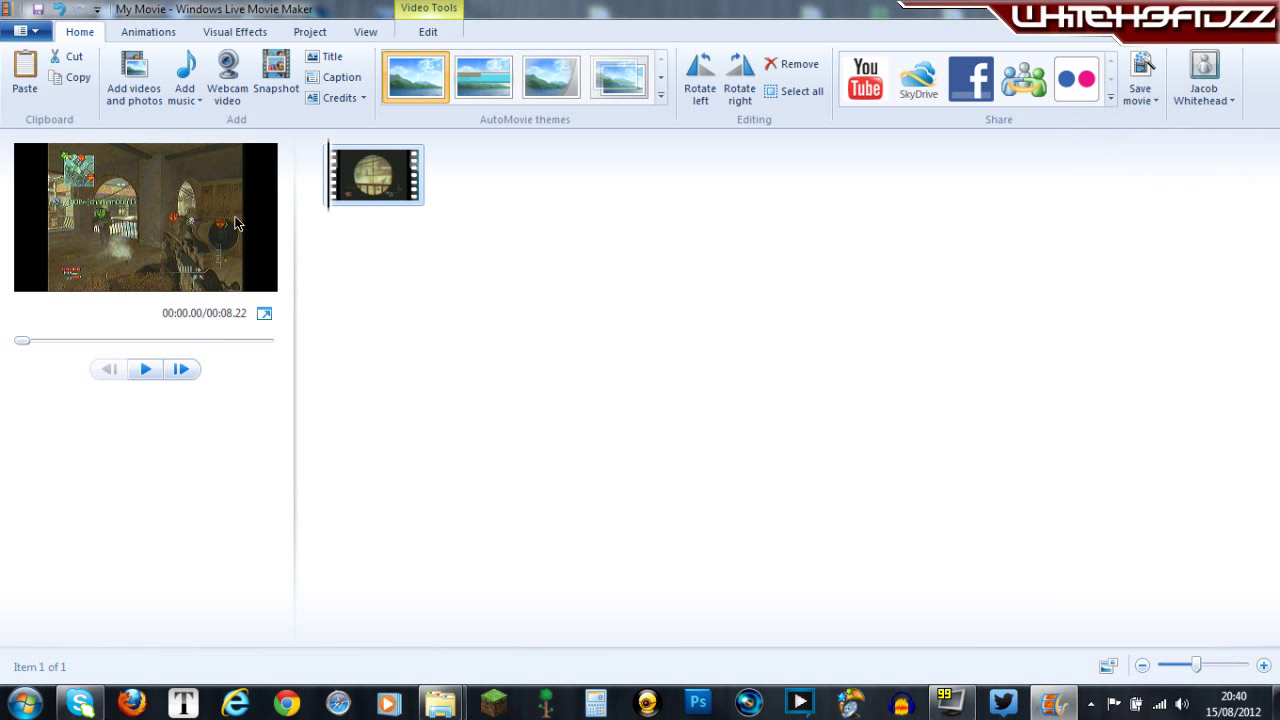
Browse the clip's right-click options and the transition and visual effects options.
right_click(384, 172)
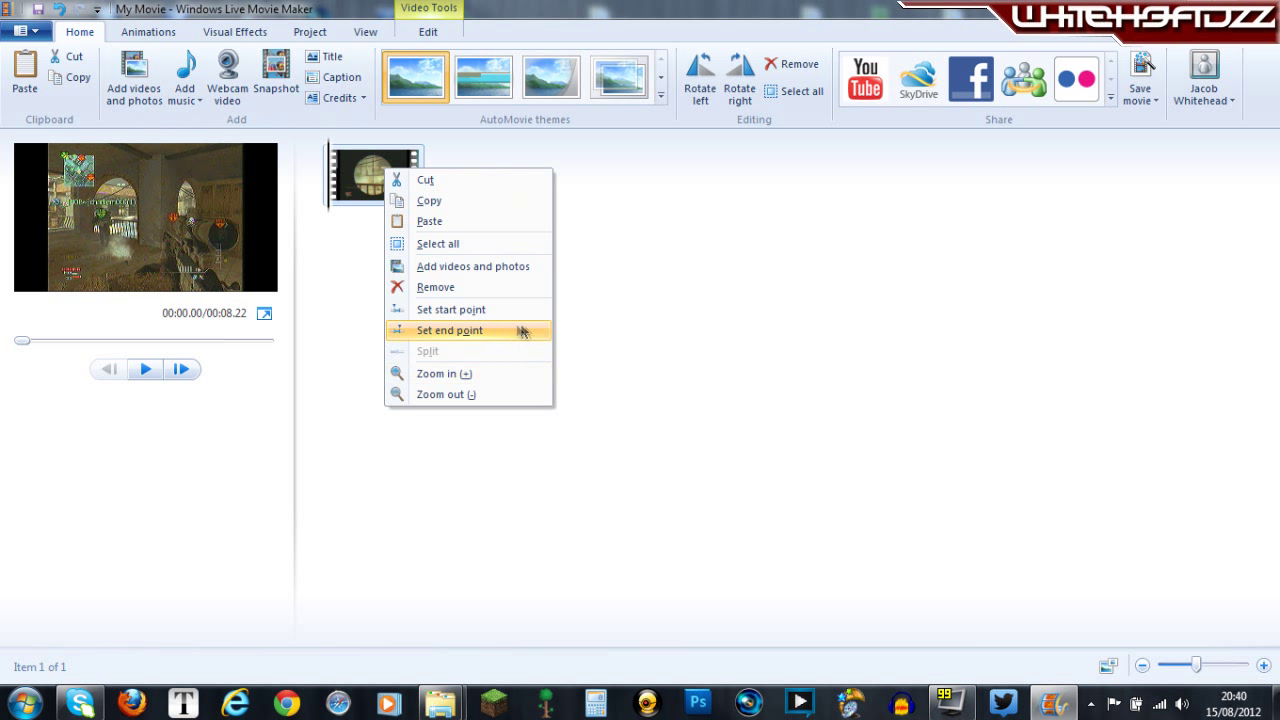
click(668, 320)
click(160, 32)
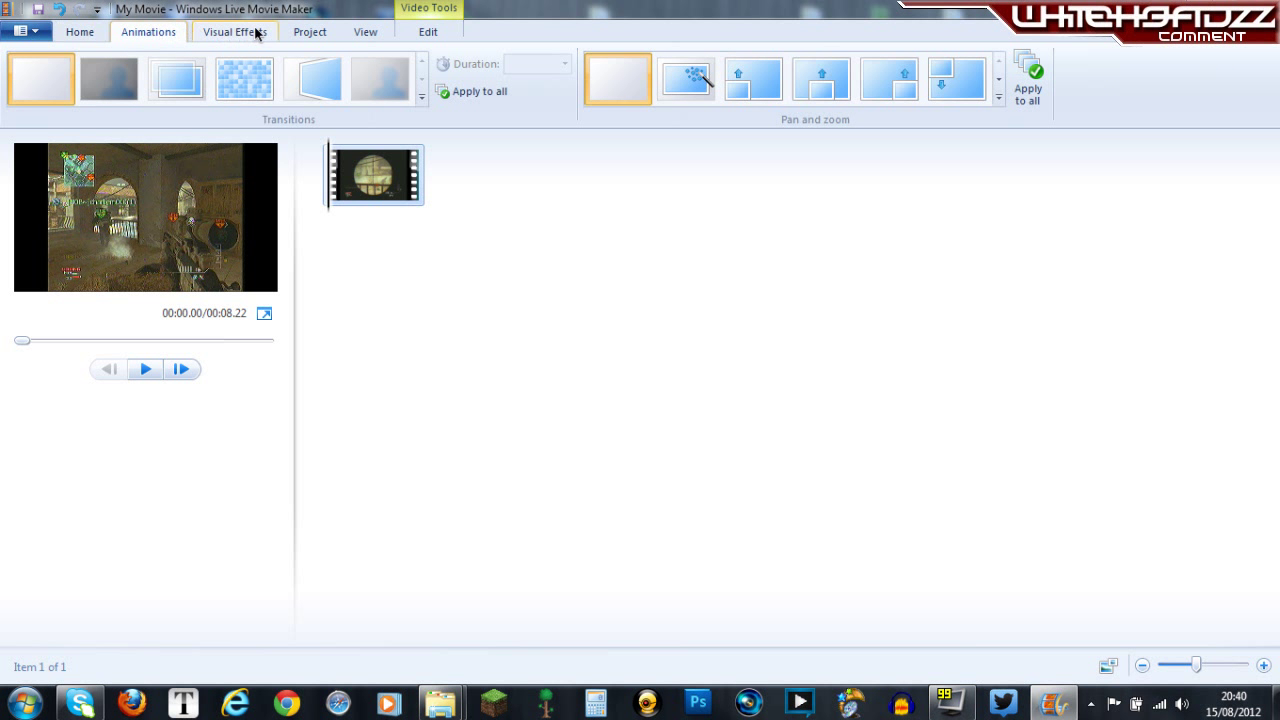
click(271, 32)
Compare Widescreen 16:9 and Standard 4:3 aspect ratios, leaving the project on Standard 4:3.
click(318, 33)
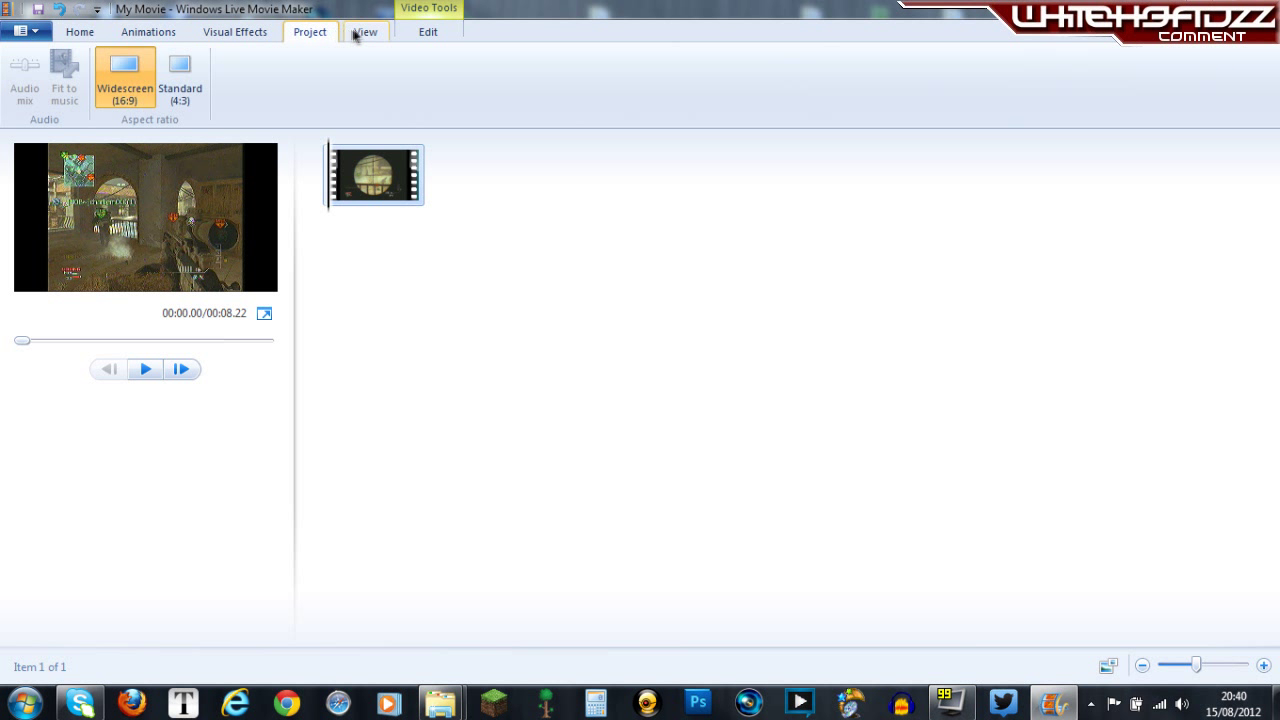
click(170, 78)
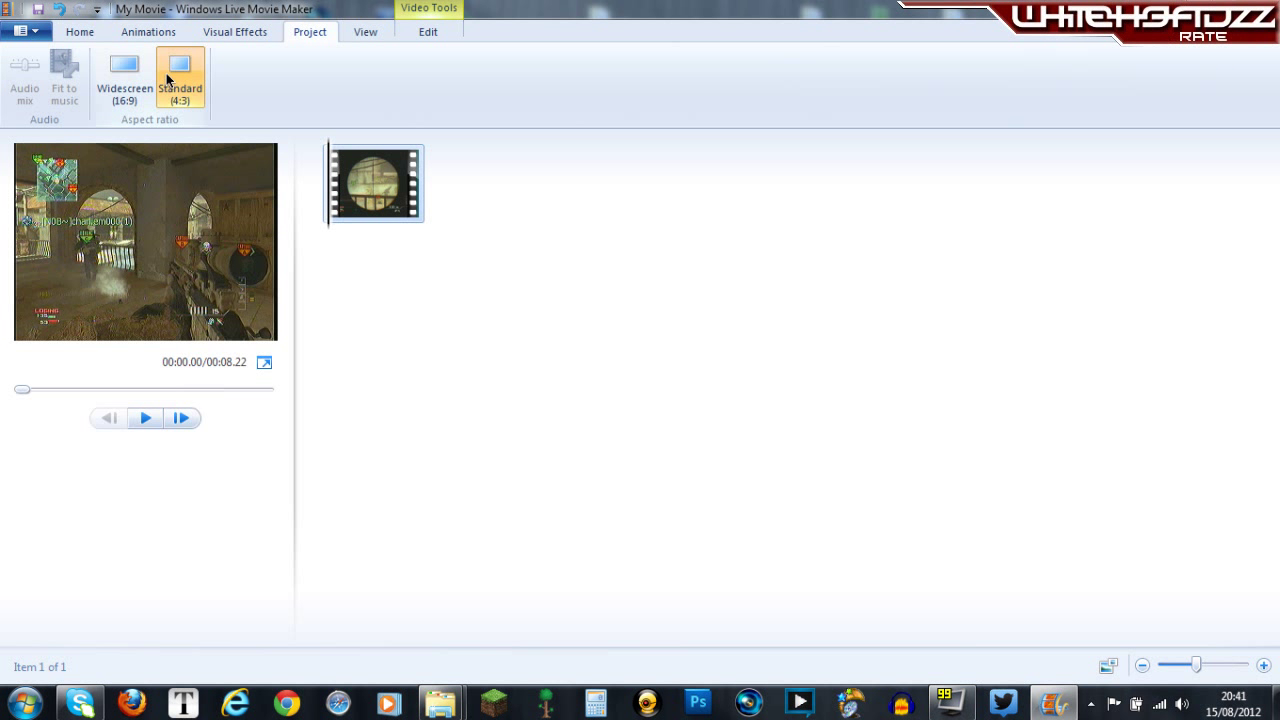
click(136, 84)
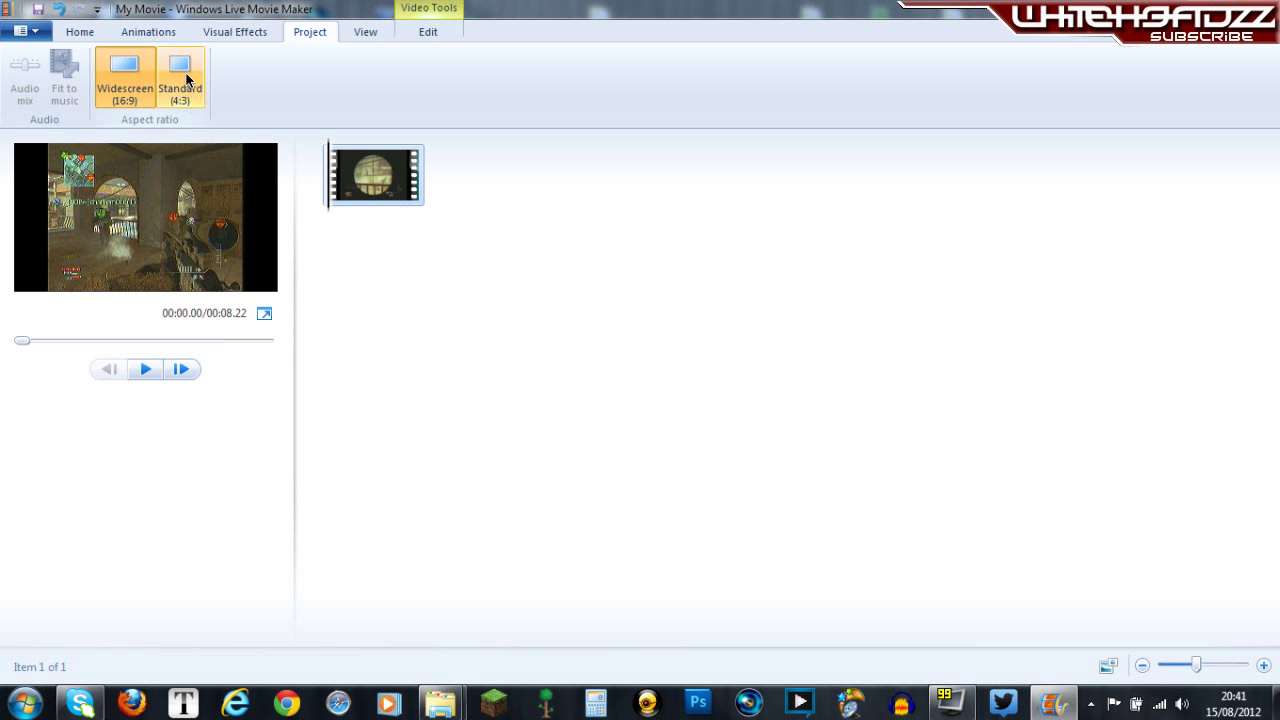
click(186, 80)
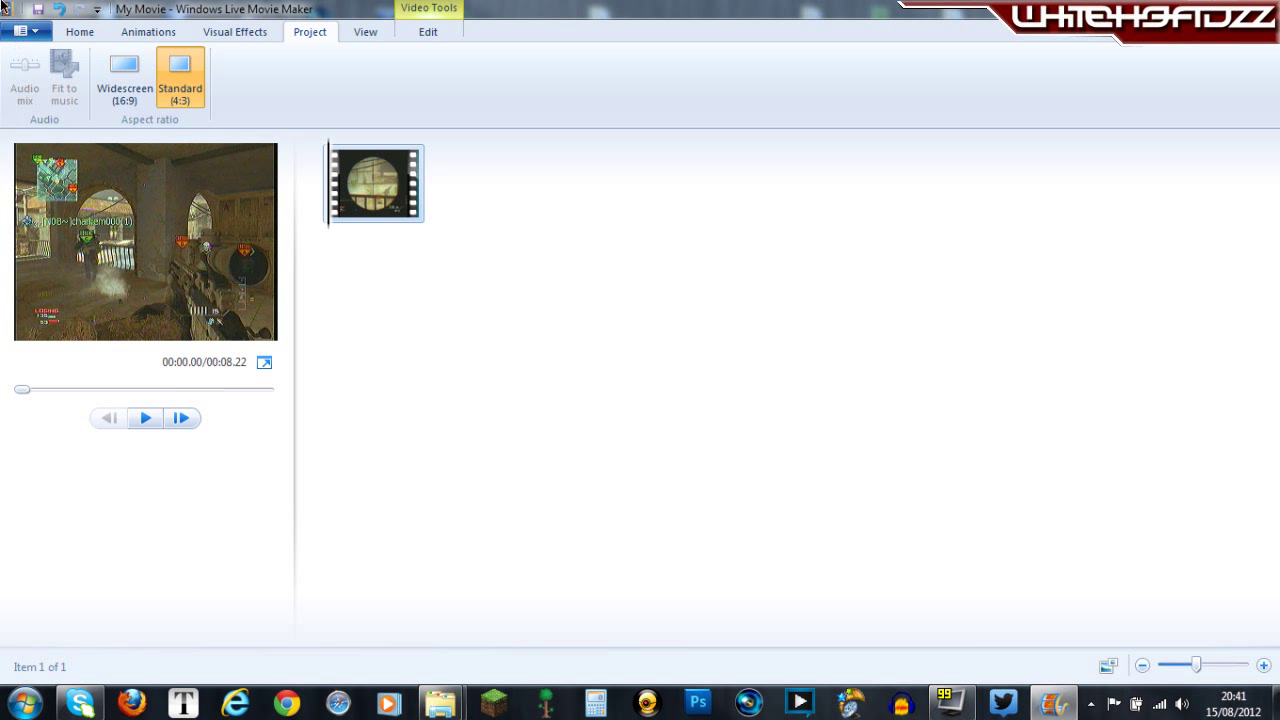
click(96, 31)
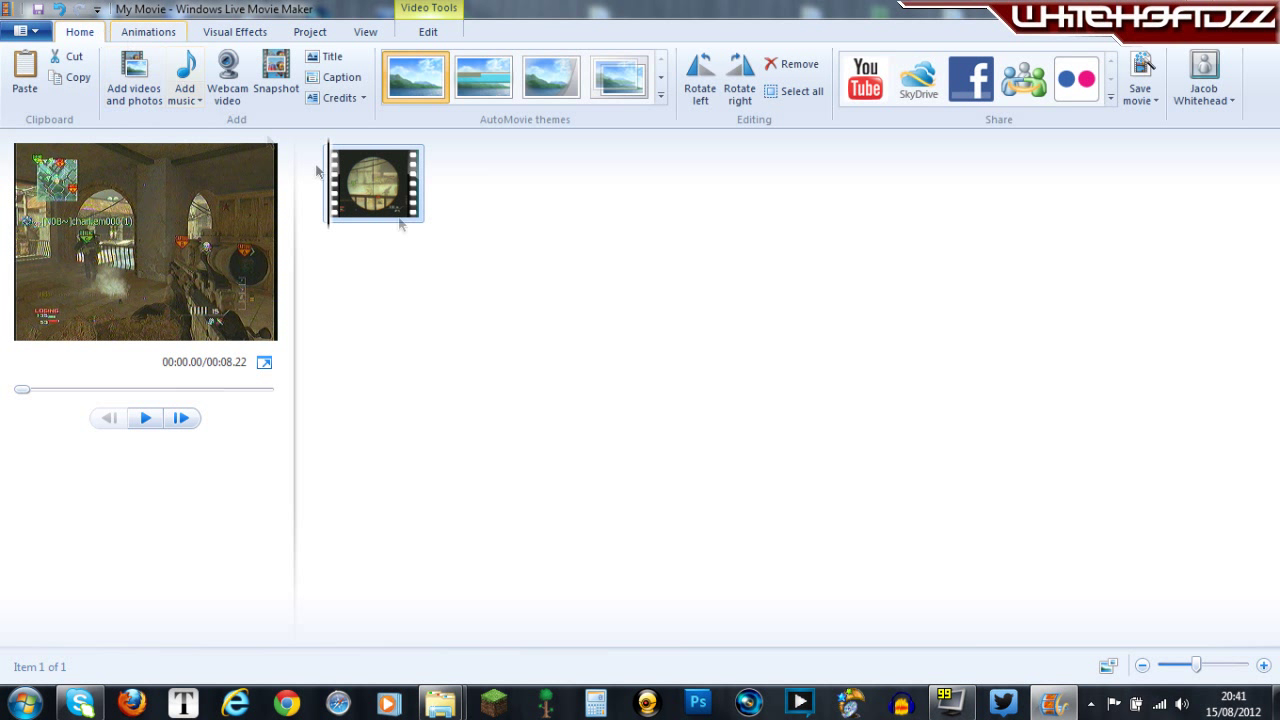